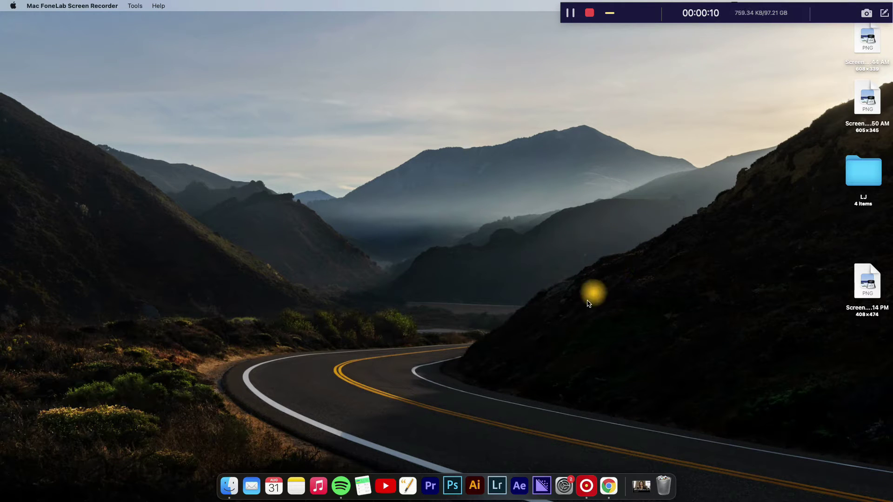
- Open System Preferences and go to the Dock & Menu Bar pane
click(567, 486)
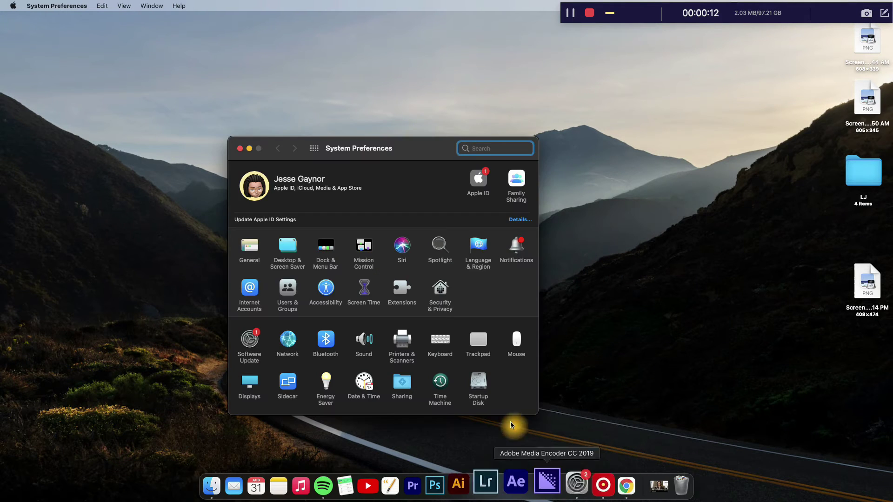
click(326, 252)
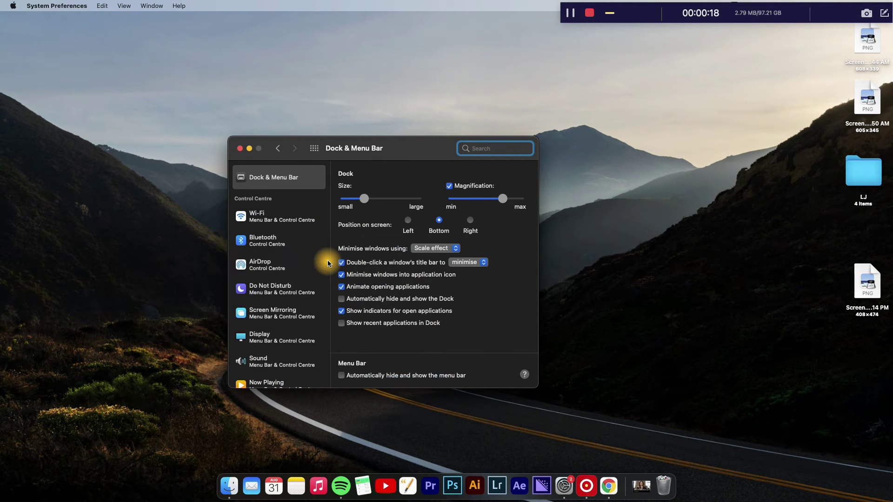
scroll(310, 307, down, 5)
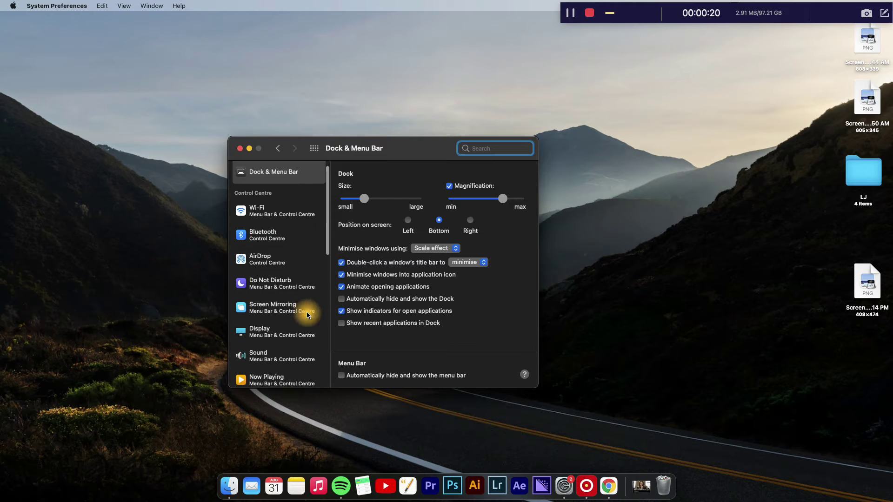
scroll(307, 316, down, 3)
scroll(305, 312, down, 2)
scroll(301, 311, down, 2)
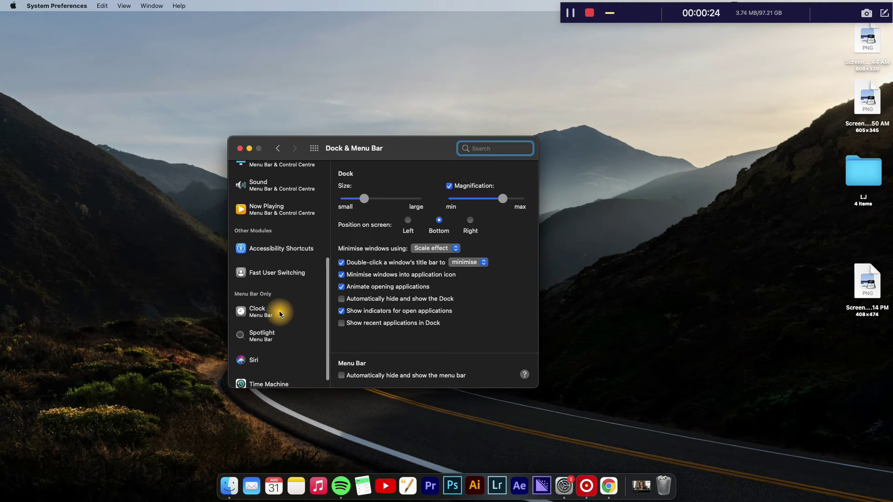
- Select Clock, enable 'Announce the time', and keep it set to 'On the hour'
click(280, 314)
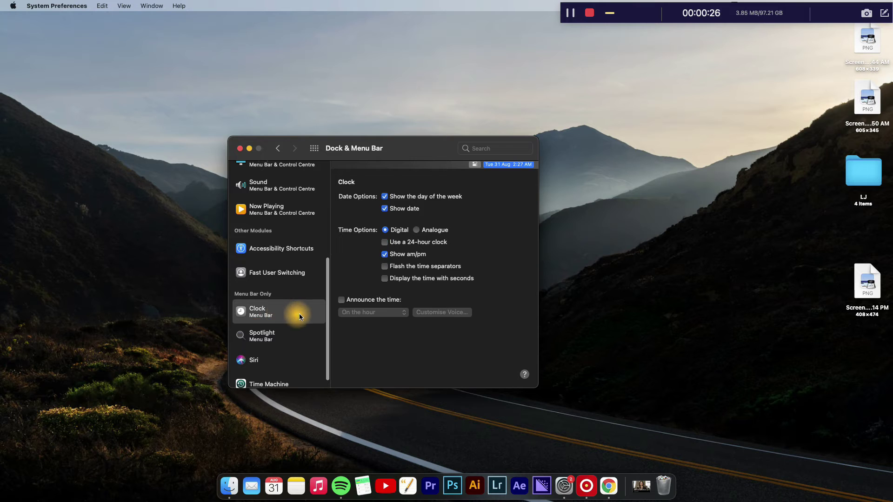
click(342, 302)
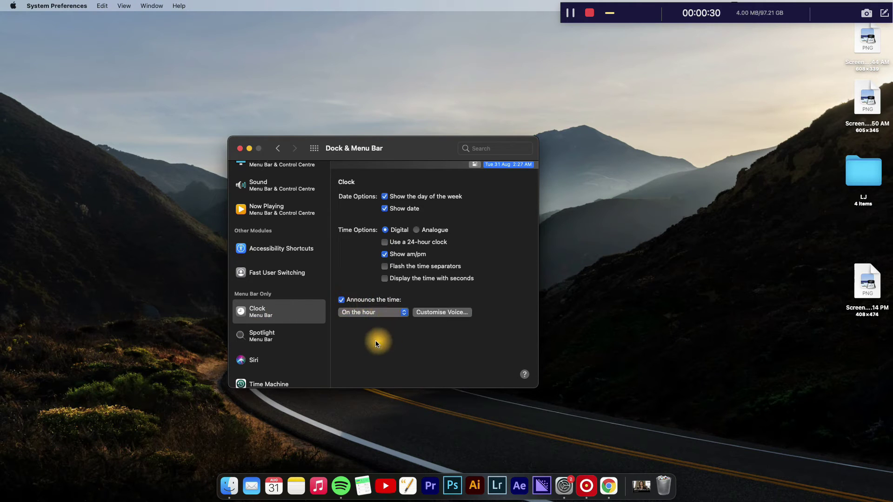
click(377, 316)
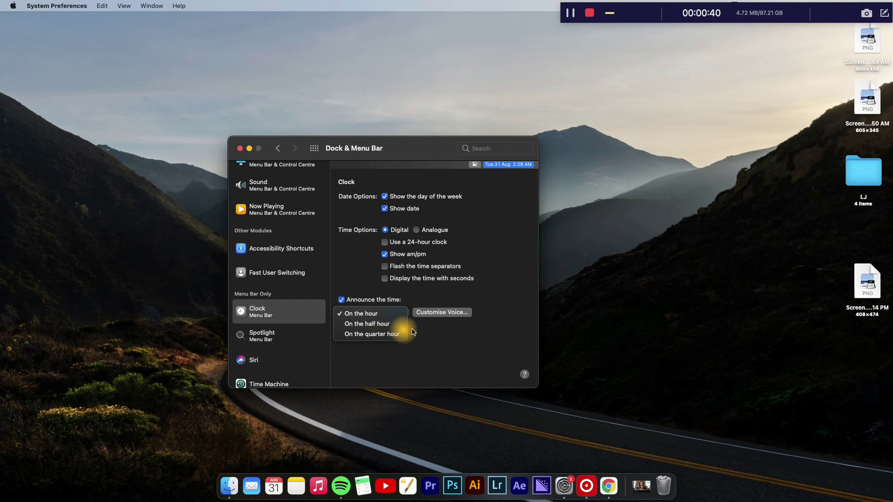
click(442, 332)
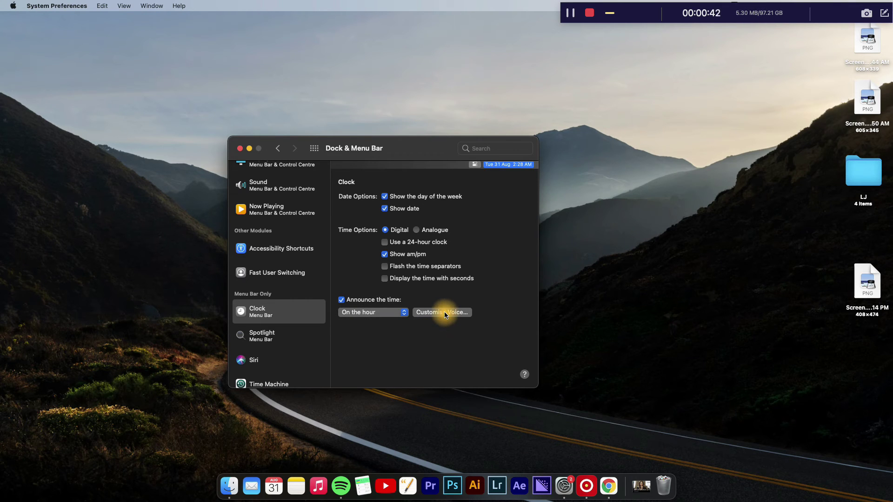
- Open the Customise Voice options for the time announcements
click(445, 315)
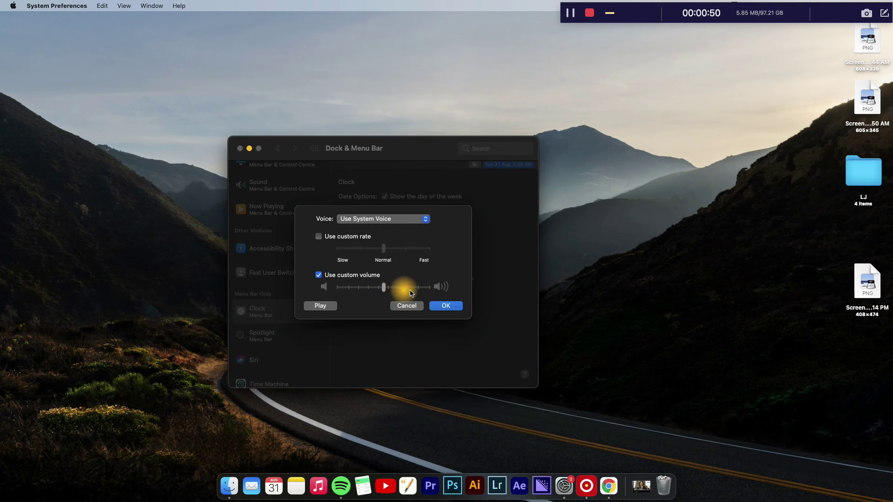
click(455, 307)
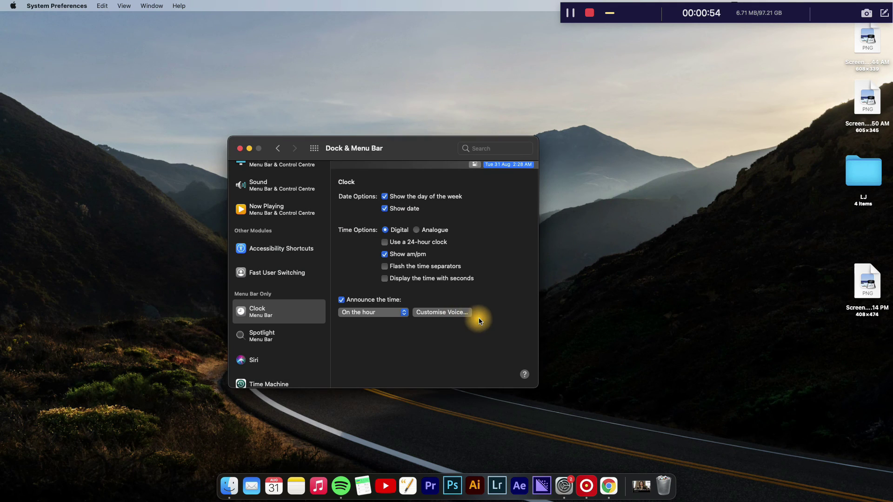